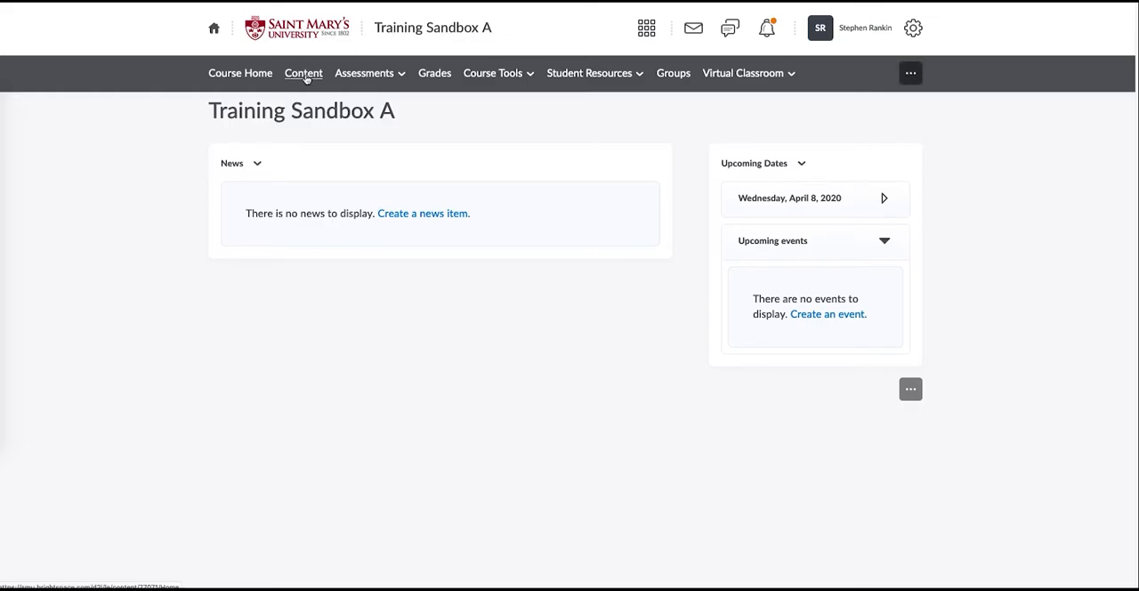
- Add a module named "Assignment" to the course content
click(305, 76)
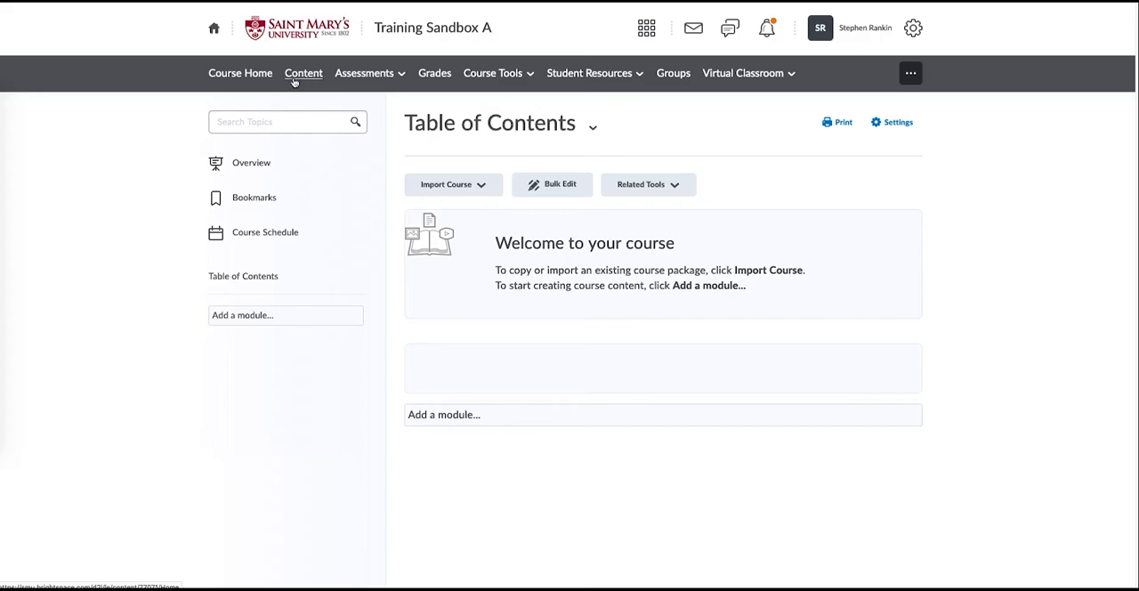
click(306, 317)
text(Assignment)
key(Return)
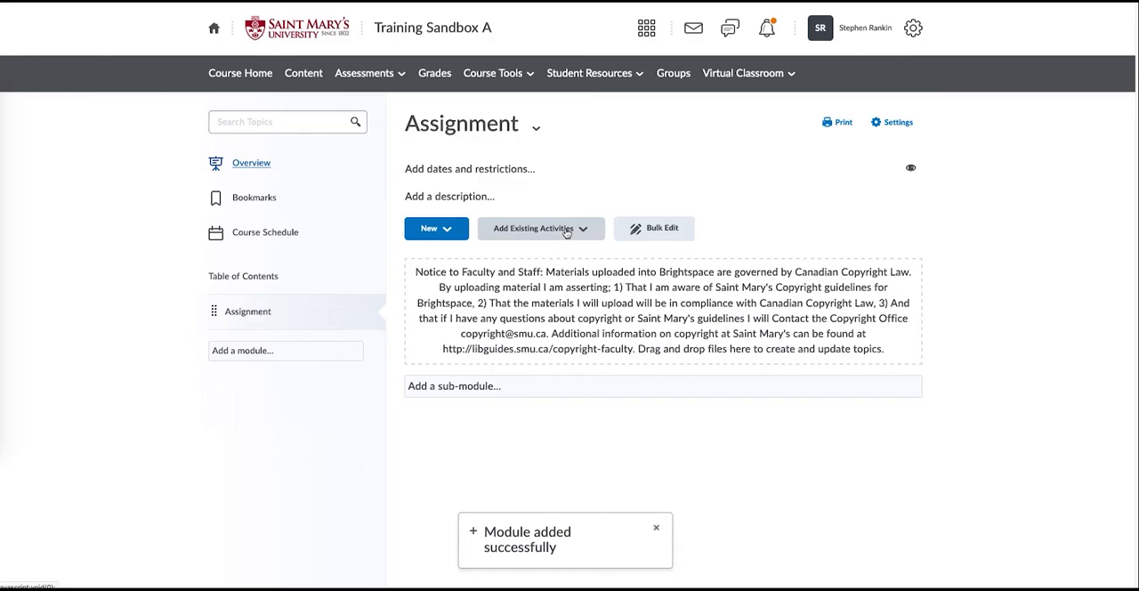
- Start a new Individual Project video assignment in the Assignment module and enlarge the Add Activity dialog
click(566, 229)
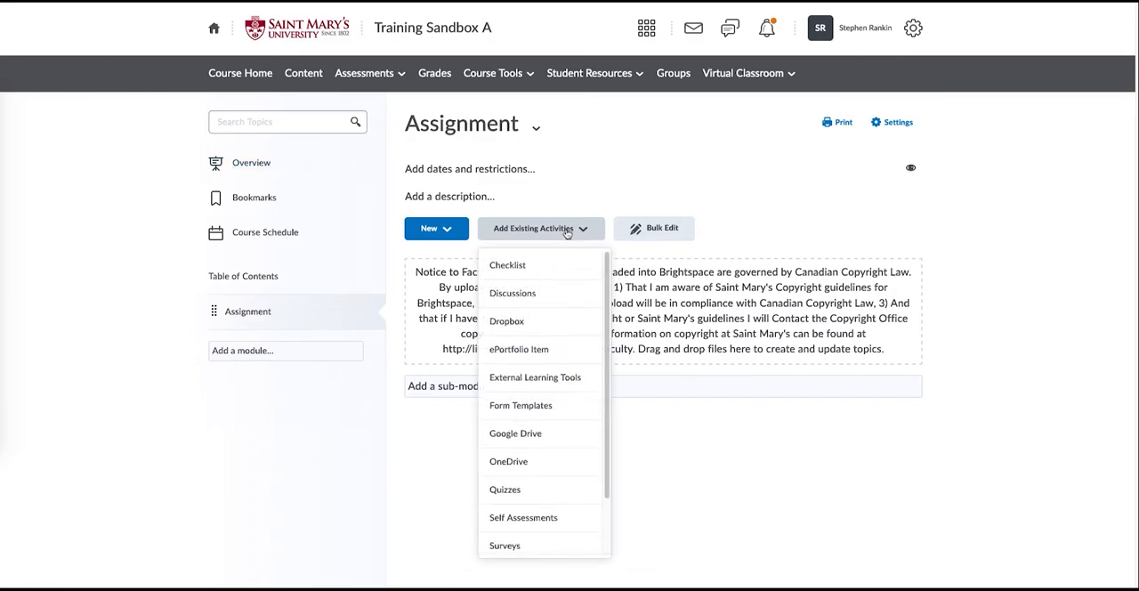
scroll(587, 373, down, 2)
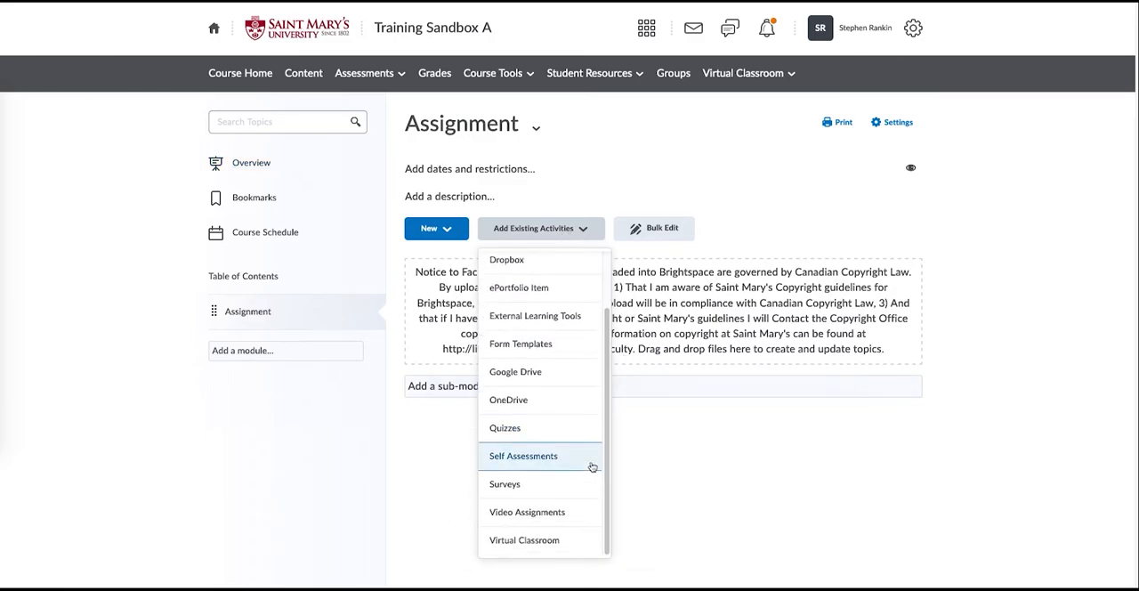
click(543, 516)
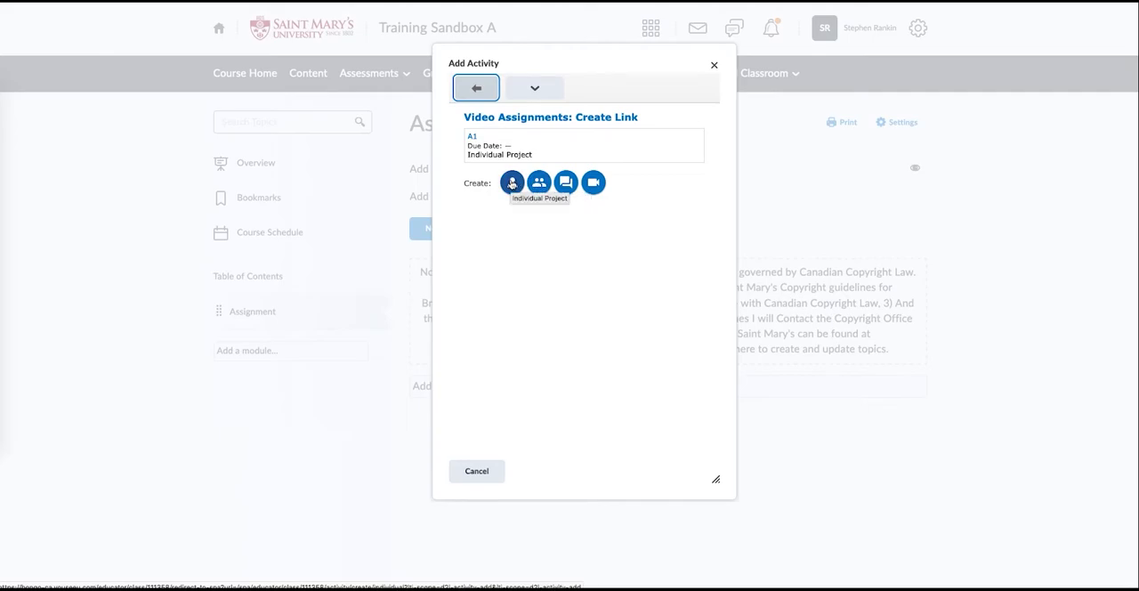
click(511, 183)
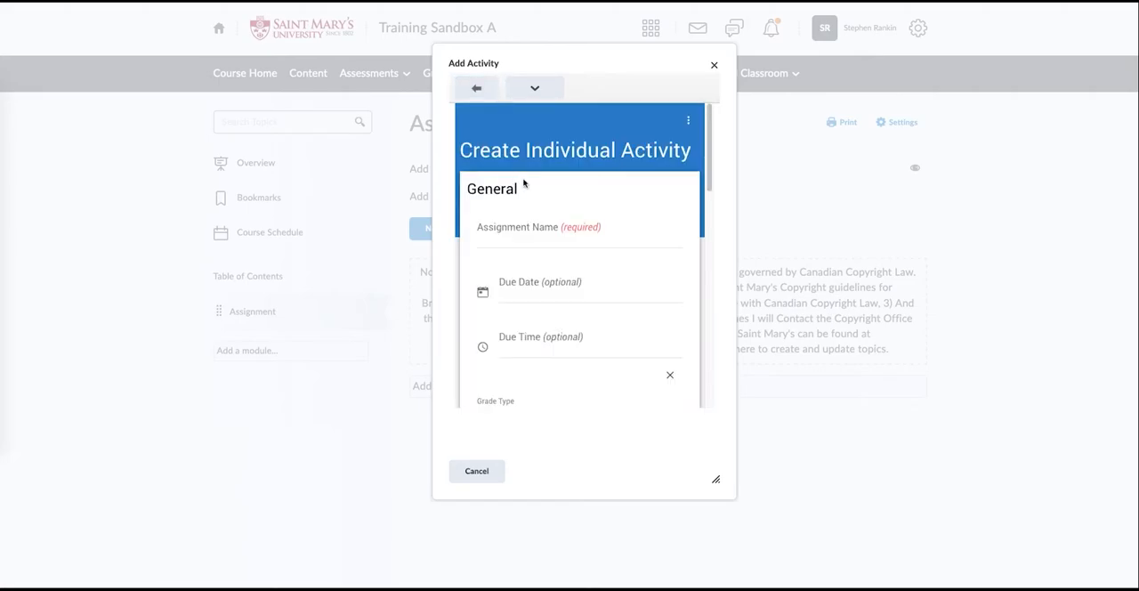
scroll(602, 175, down, 1)
scroll(602, 175, up, 1)
drag(719, 478, 1004, 527)
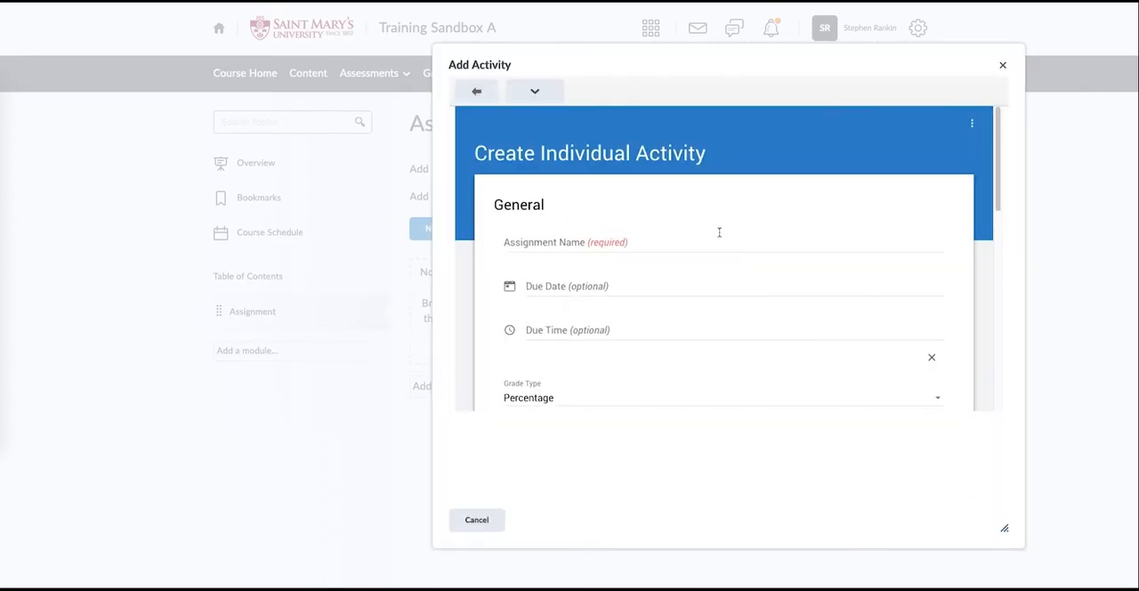
- Name the individual activity "Assignment 1"
scroll(670, 218, down, 1)
click(560, 232)
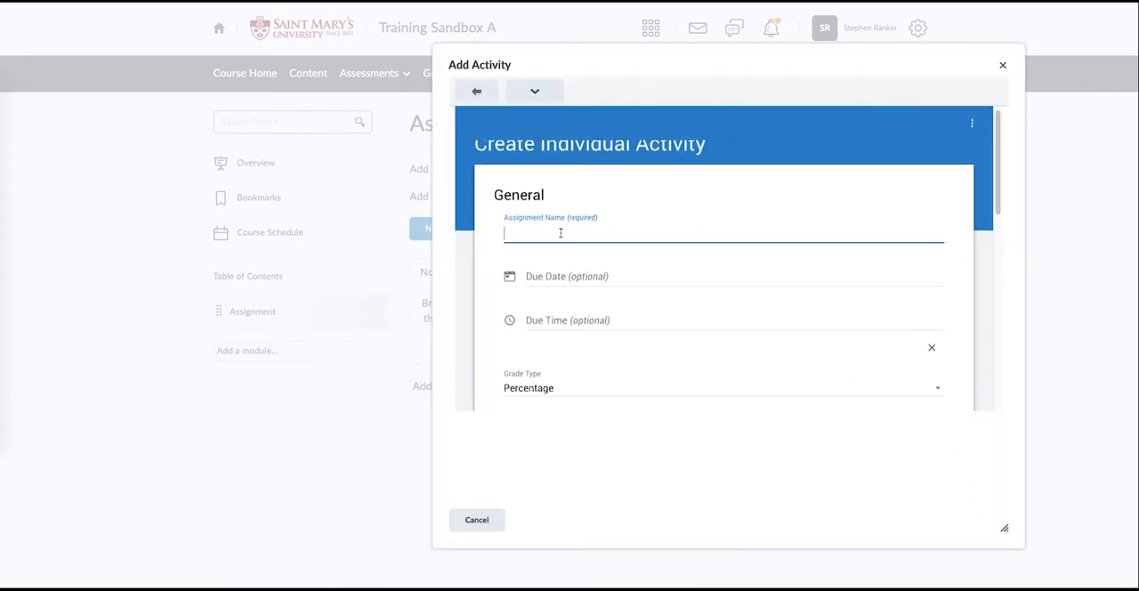
text(Assignment 1)
scroll(578, 247, down, 2)
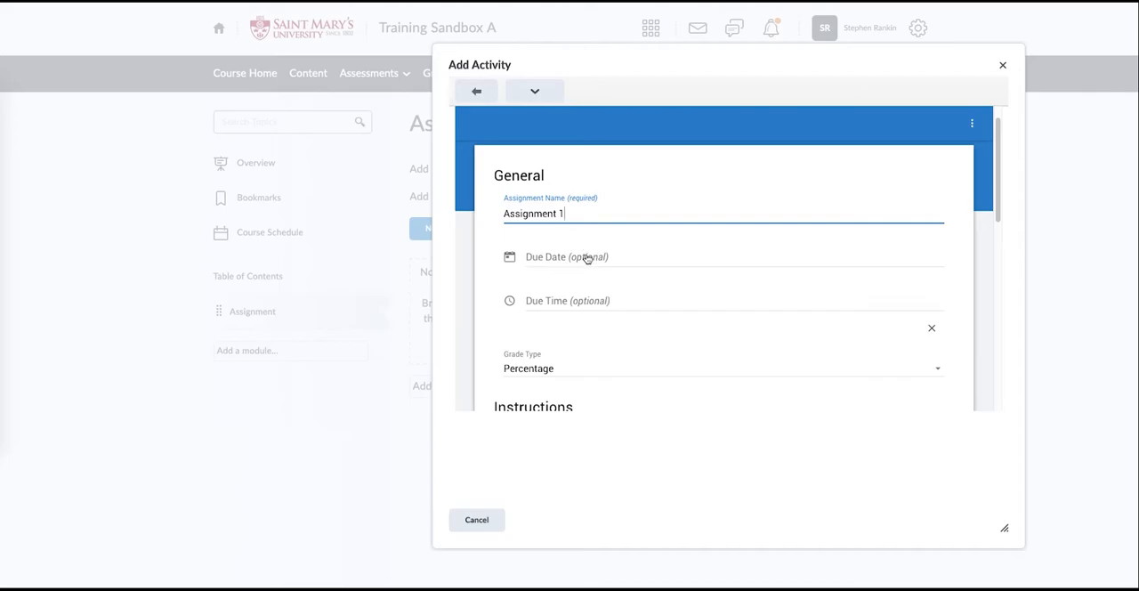
- Review the available grade types for the individual activity, keeping Percentage
scroll(625, 234, down, 1)
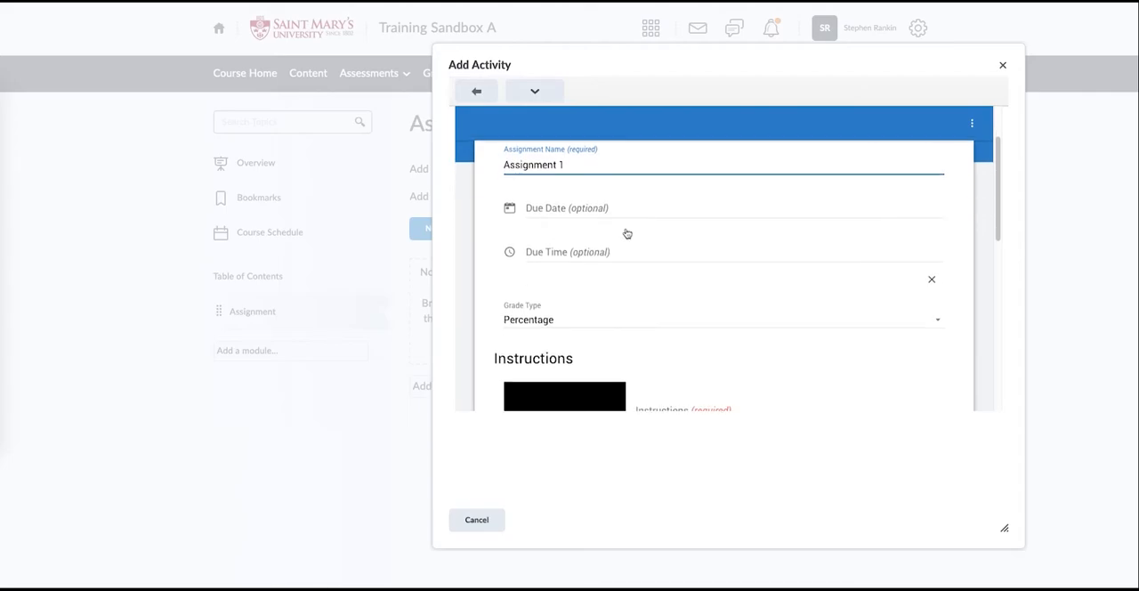
scroll(613, 219, down, 2)
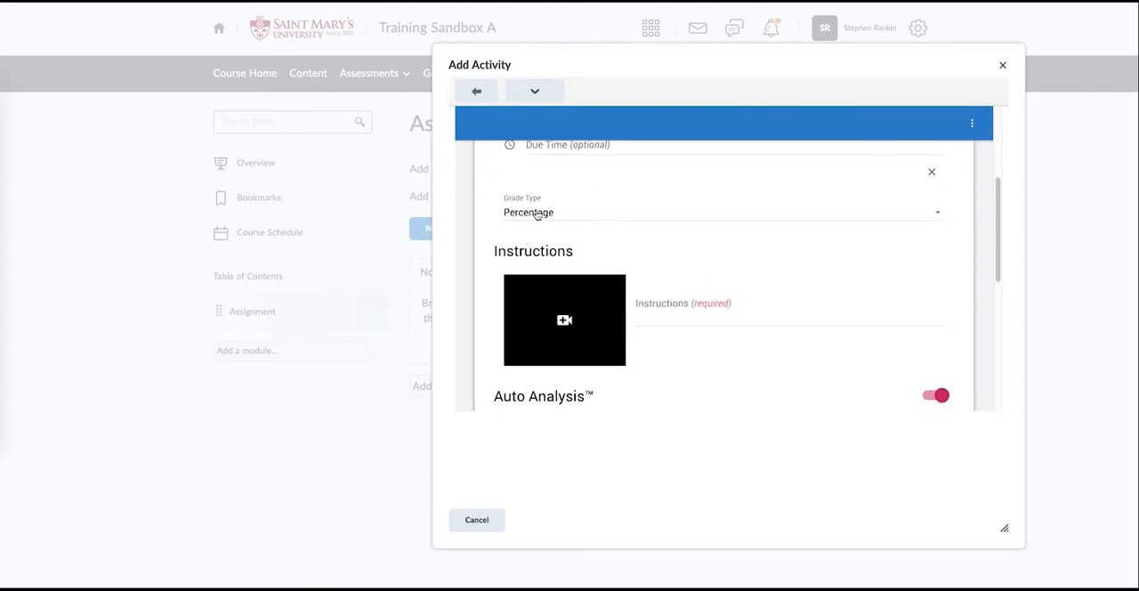
click(587, 219)
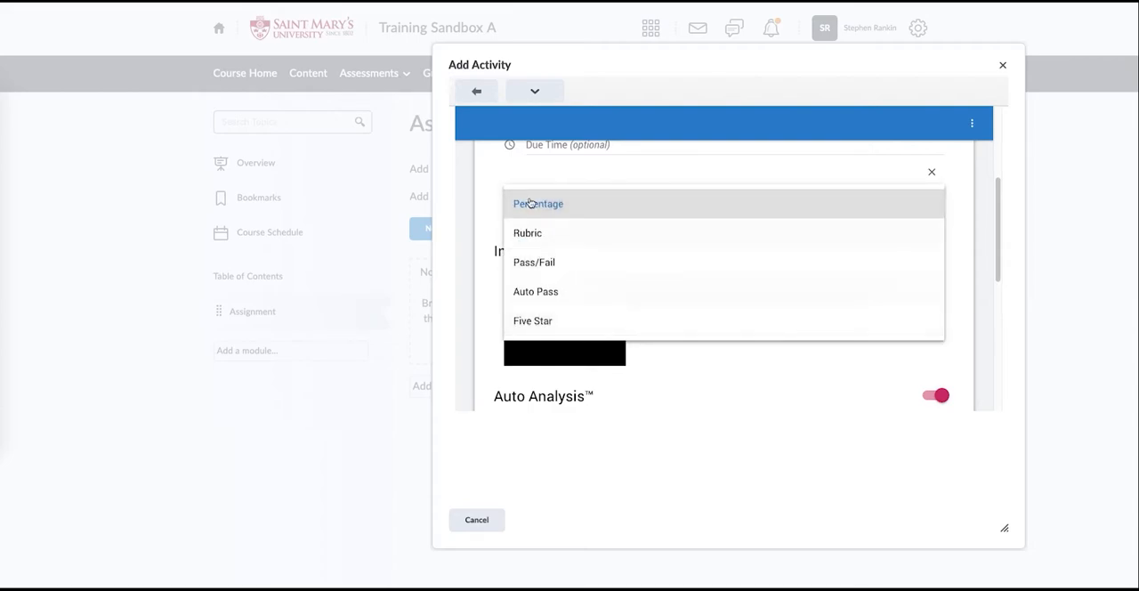
click(490, 173)
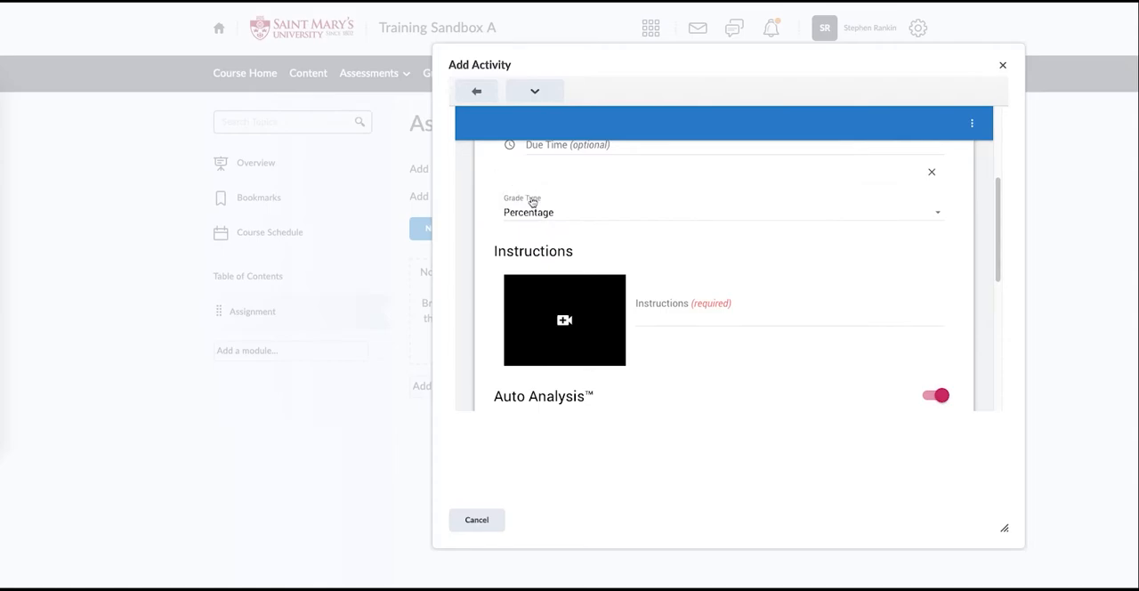
- Enter "Instructions" as the instructions text of the individual activity
scroll(551, 213, down, 2)
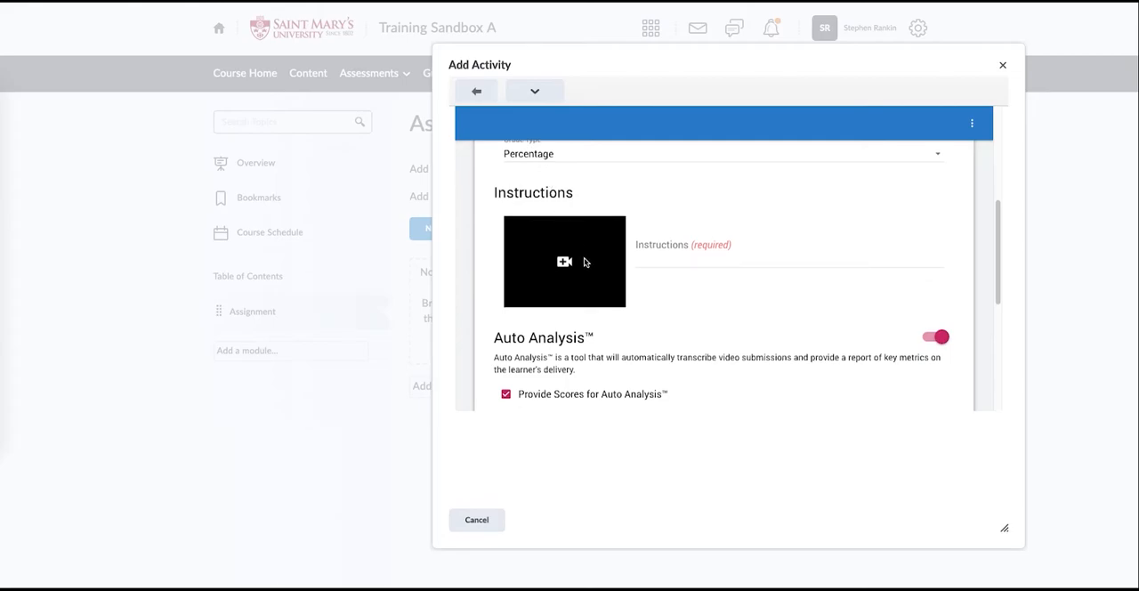
click(677, 256)
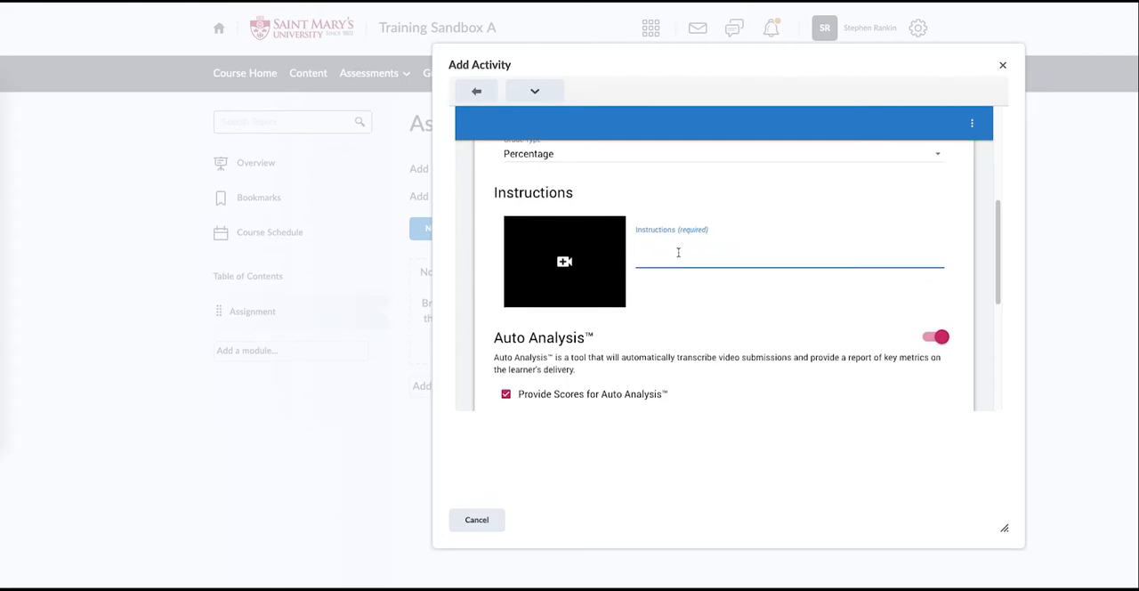
text(nstruc)
text(Instructions)
scroll(676, 288, down, 1)
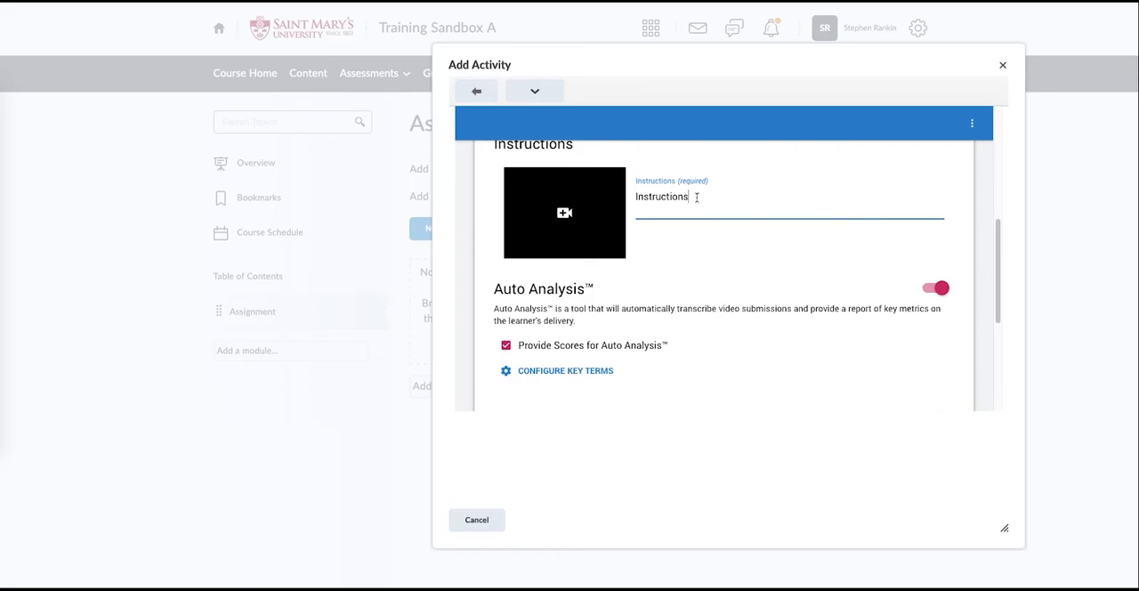
- Turn off Auto Analysis and Peer Review for the individual activity
scroll(692, 202, down, 1)
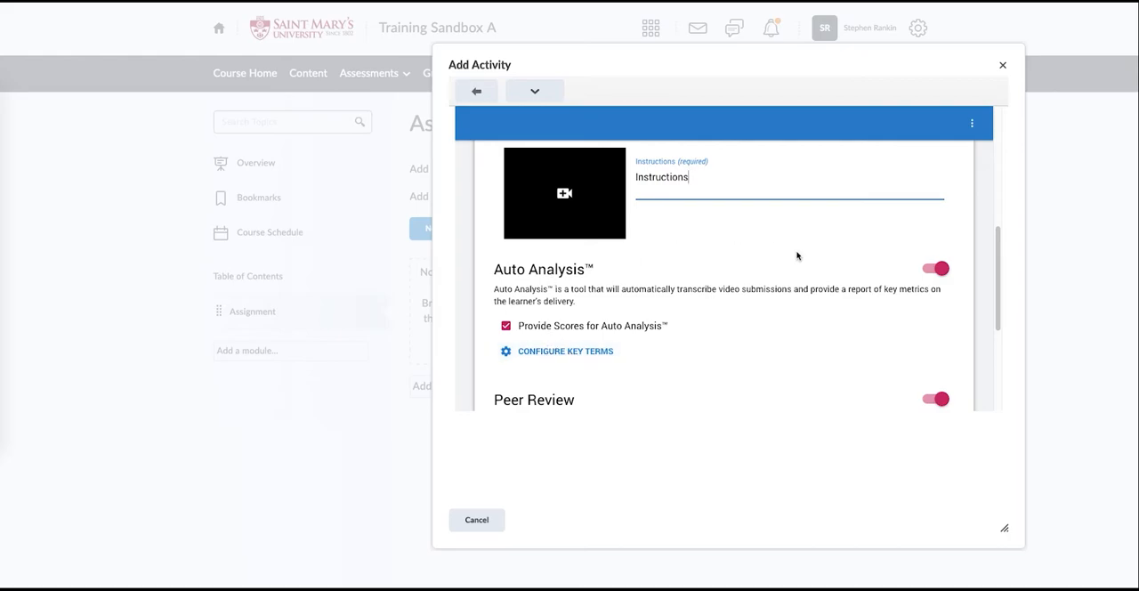
click(937, 271)
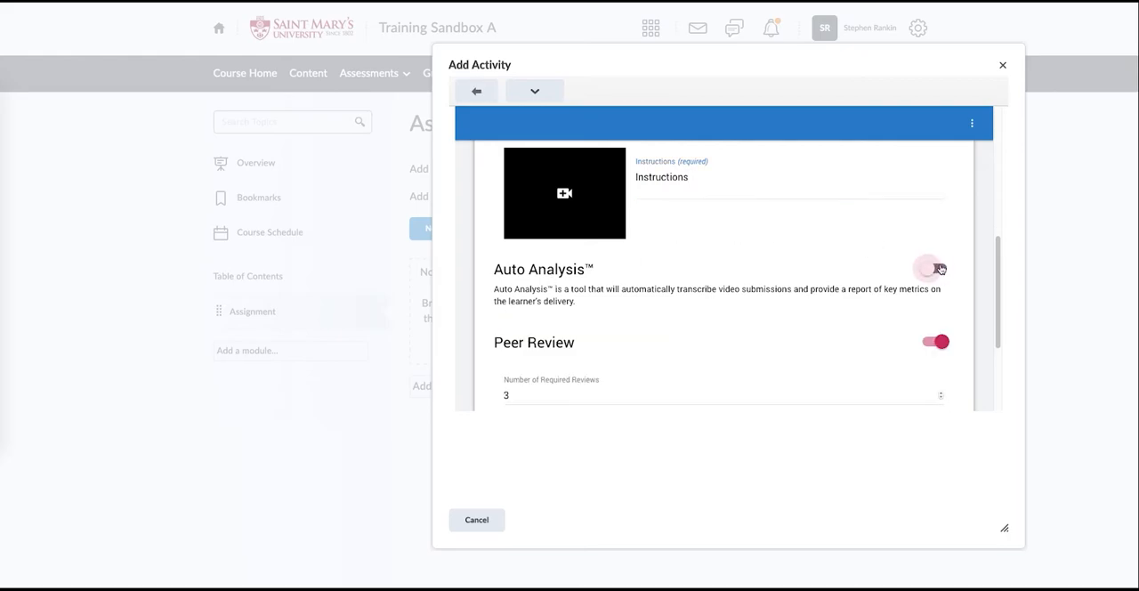
scroll(878, 229, down, 1)
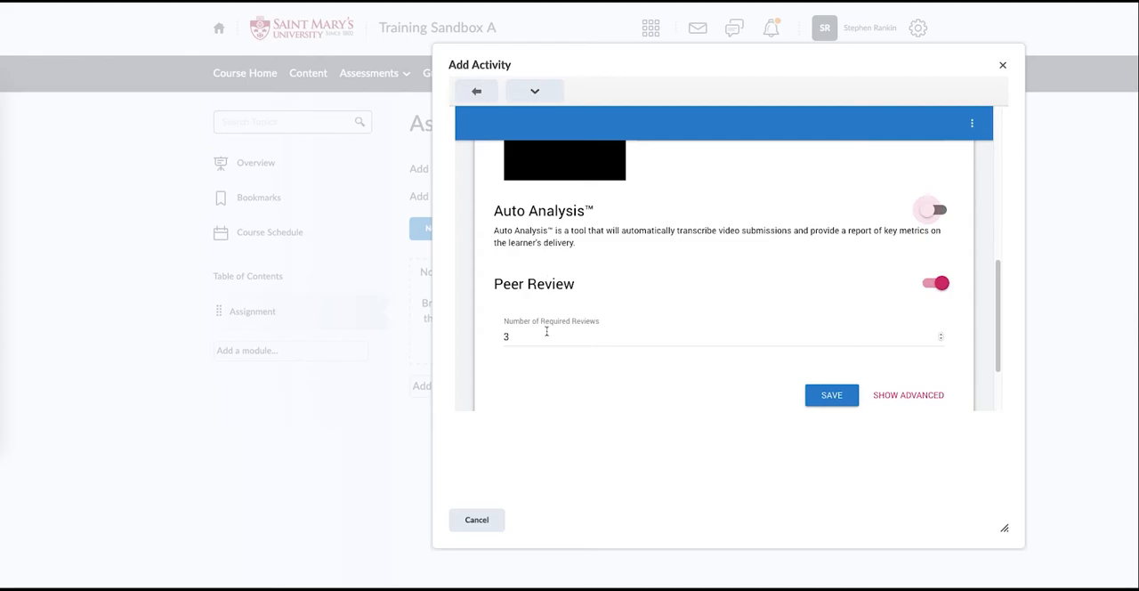
scroll(640, 267, up, 5)
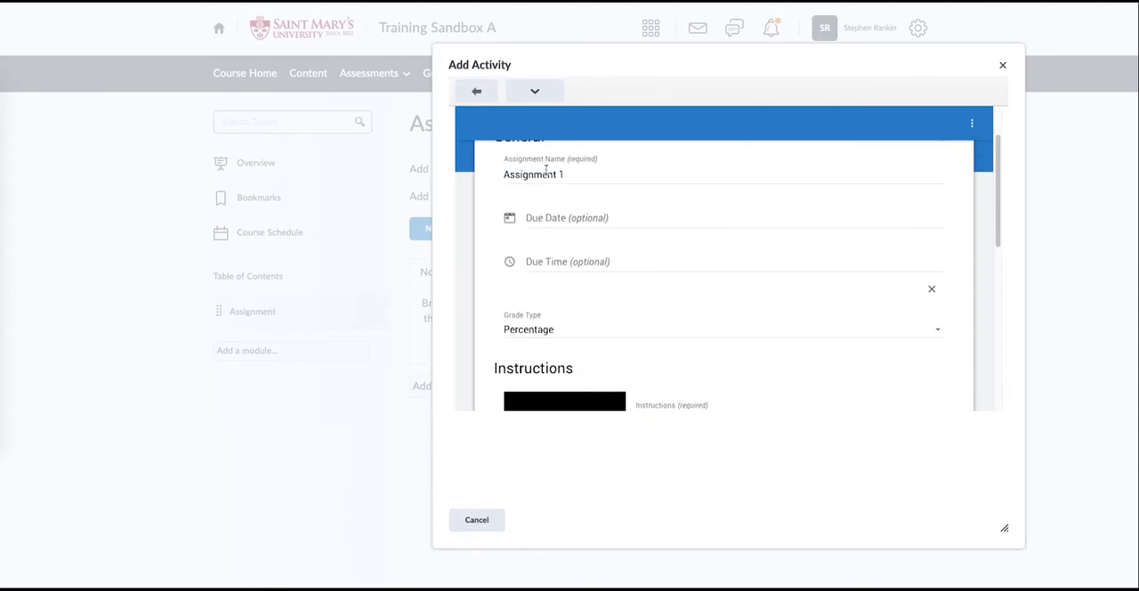
scroll(611, 222, down, 5)
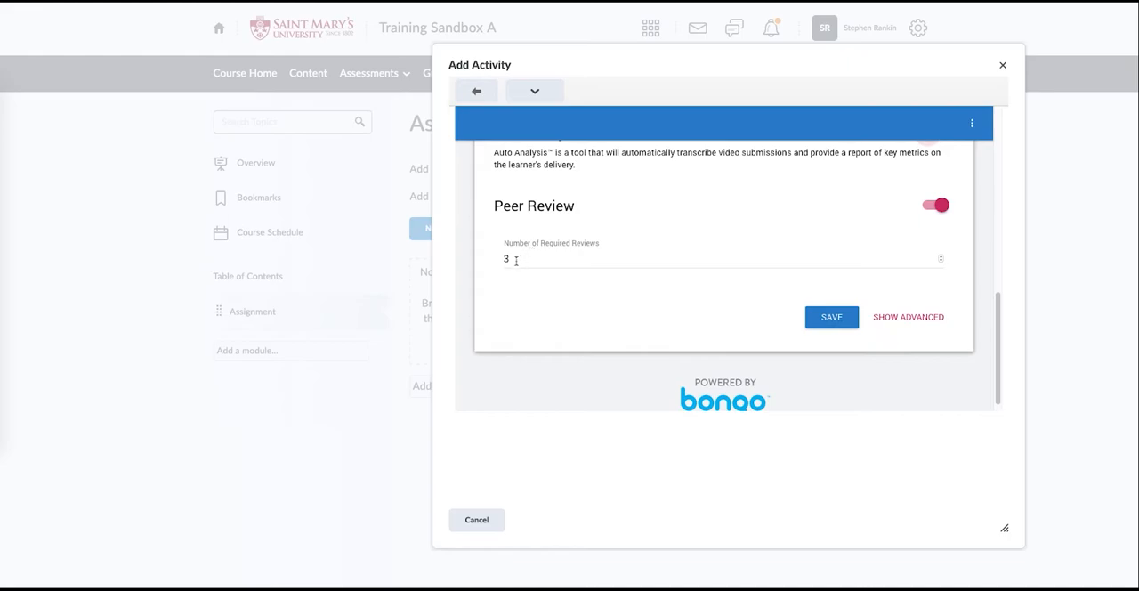
click(941, 207)
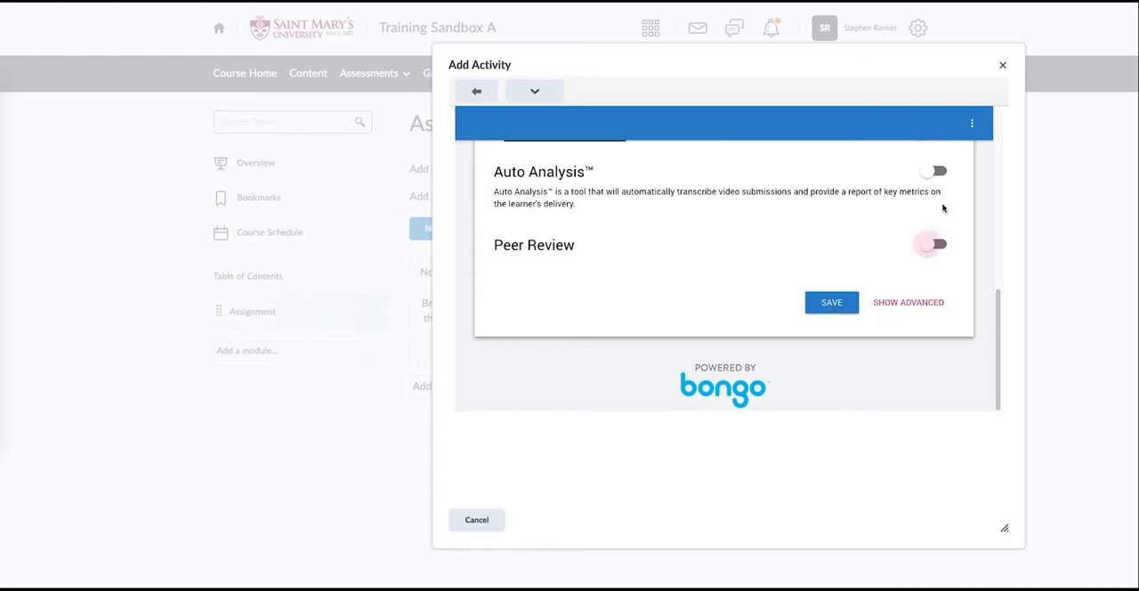
- Save the individual activity and add Assignment 1 to the Assignment module
scroll(875, 214, up, 2)
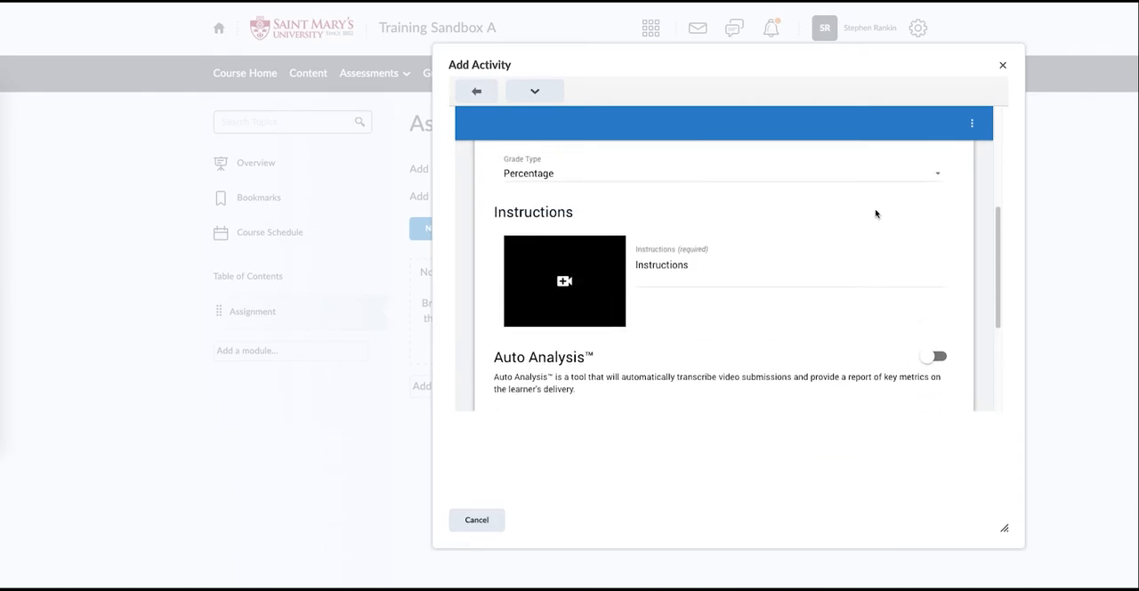
scroll(876, 213, up, 1)
scroll(875, 213, down, 3)
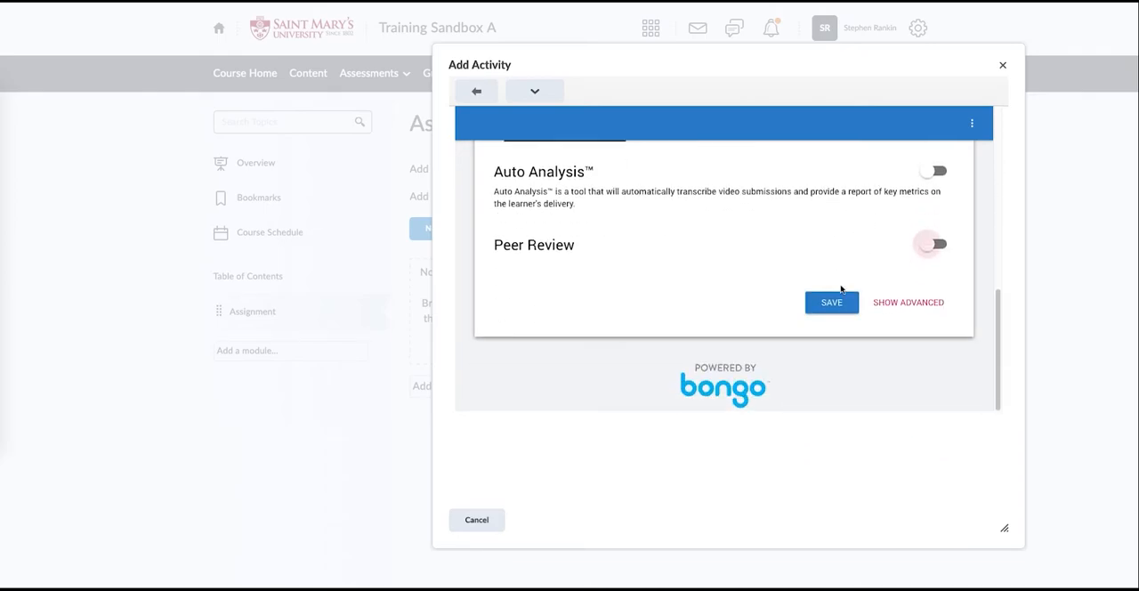
click(831, 304)
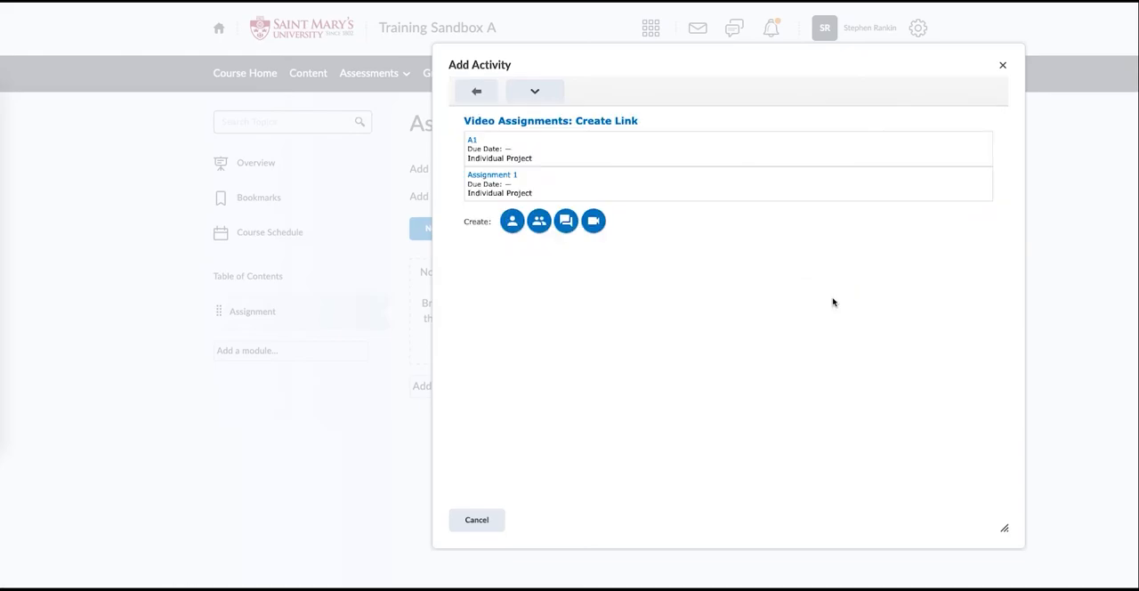
click(500, 176)
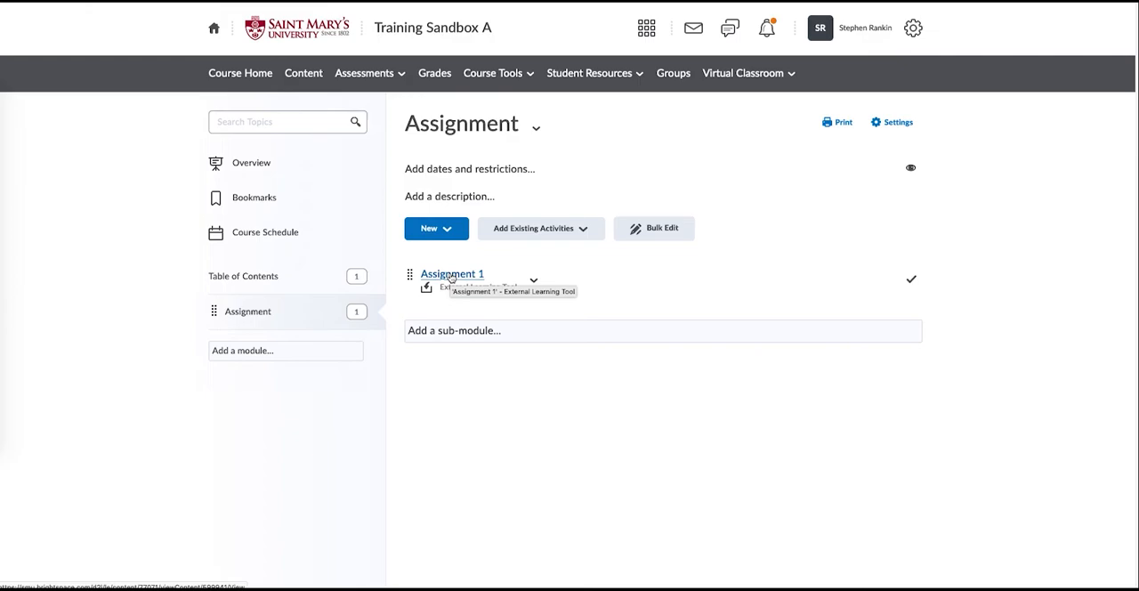
- Start a new Group Project video assignment in the Assignment module and enlarge the Add Activity dialog
click(513, 231)
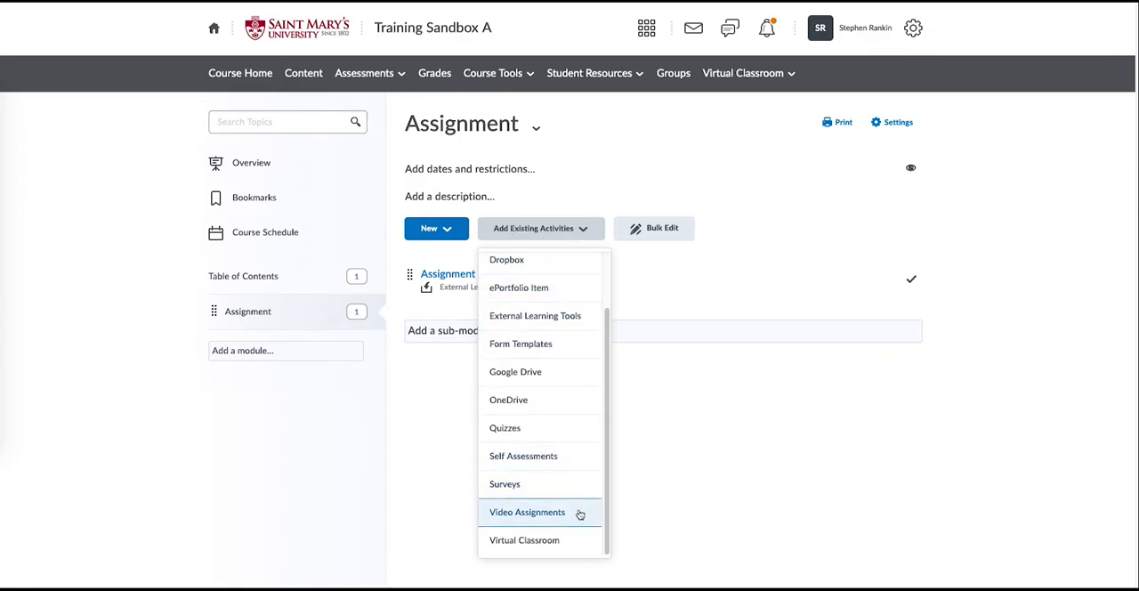
click(527, 513)
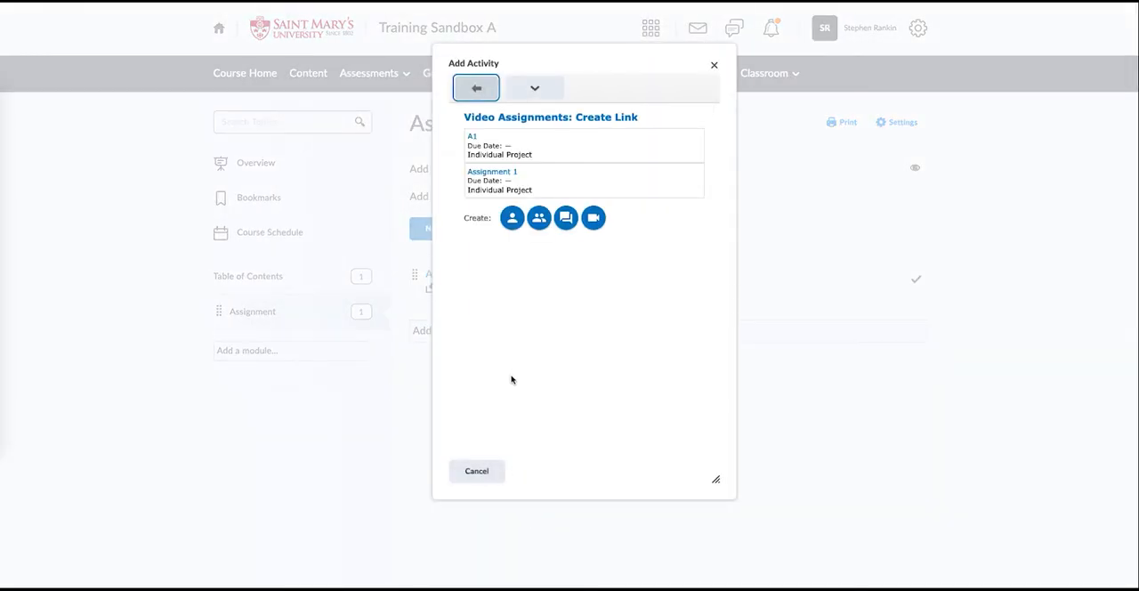
click(538, 219)
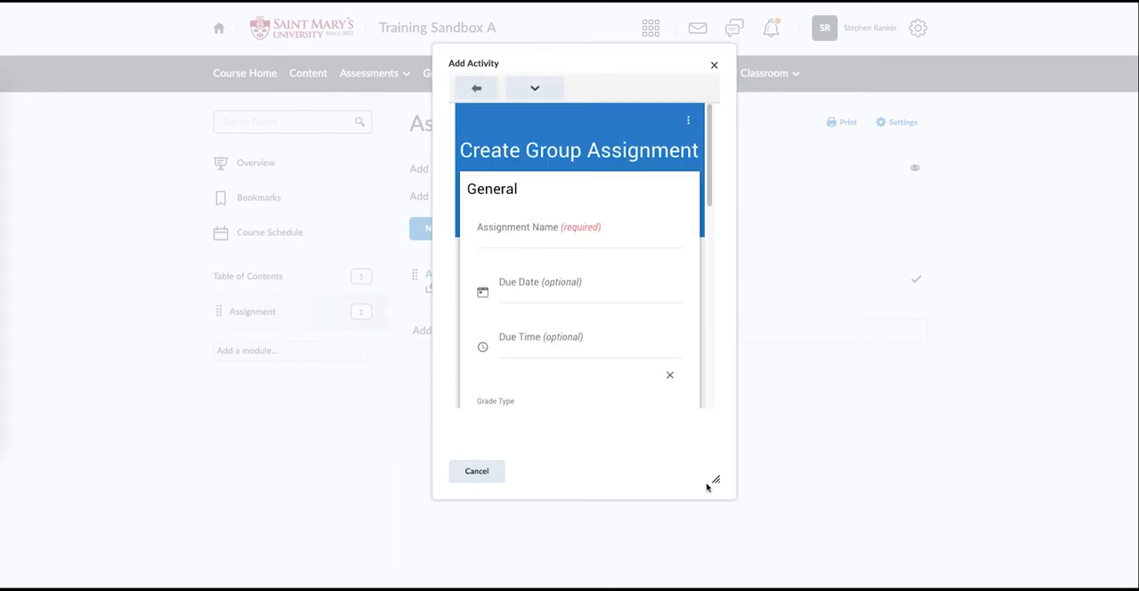
drag(715, 474, 1025, 538)
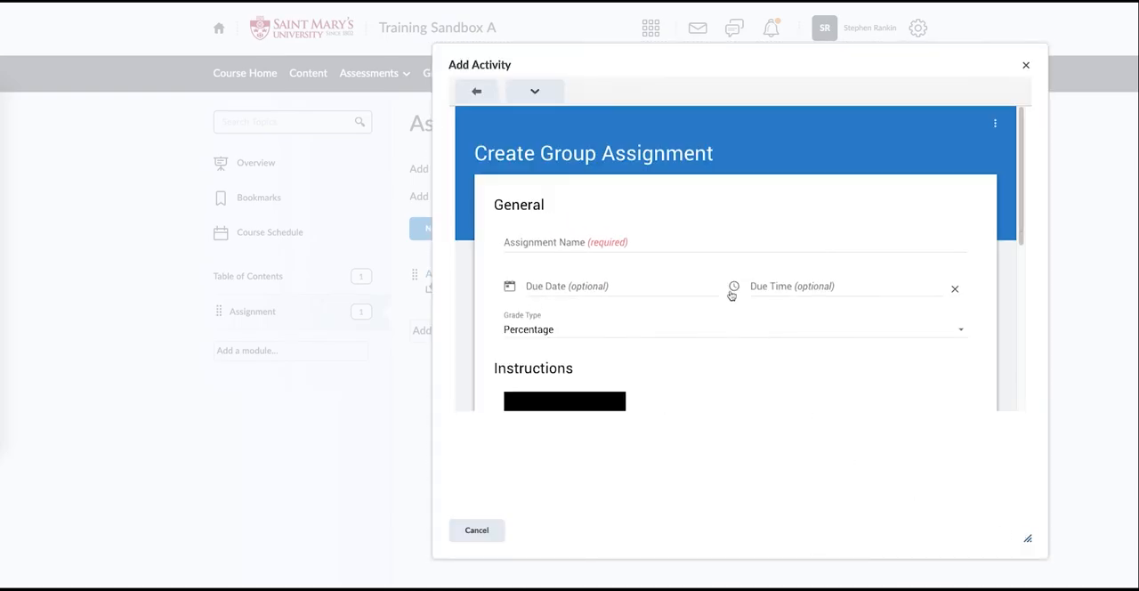
- Look over the group assignment form and name the assignment "Assignment 2 - Group"
scroll(673, 287, down, 5)
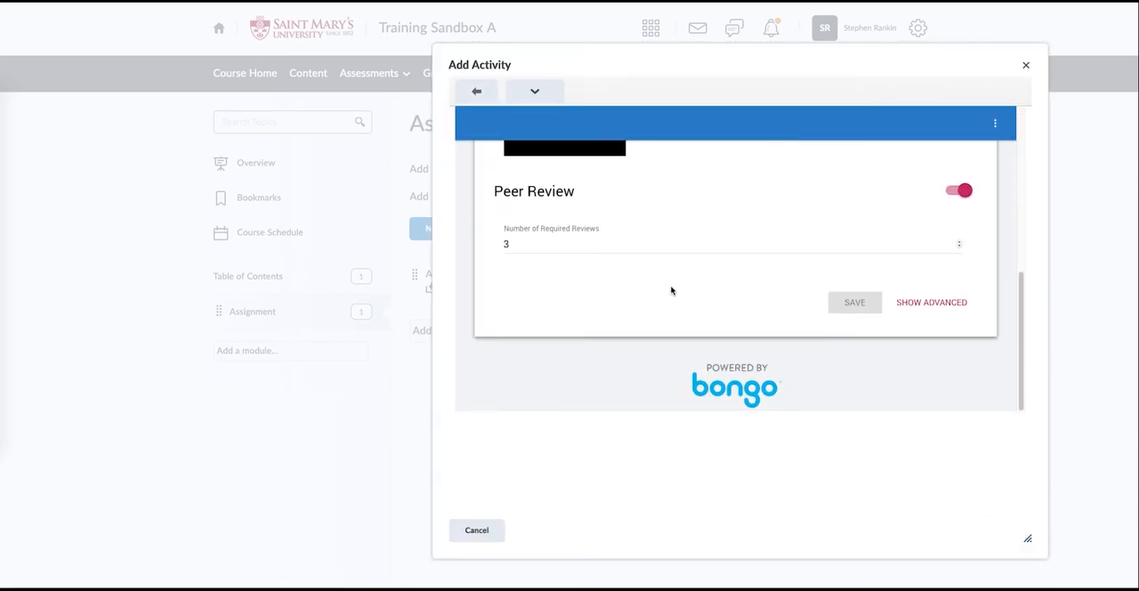
scroll(671, 290, up, 5)
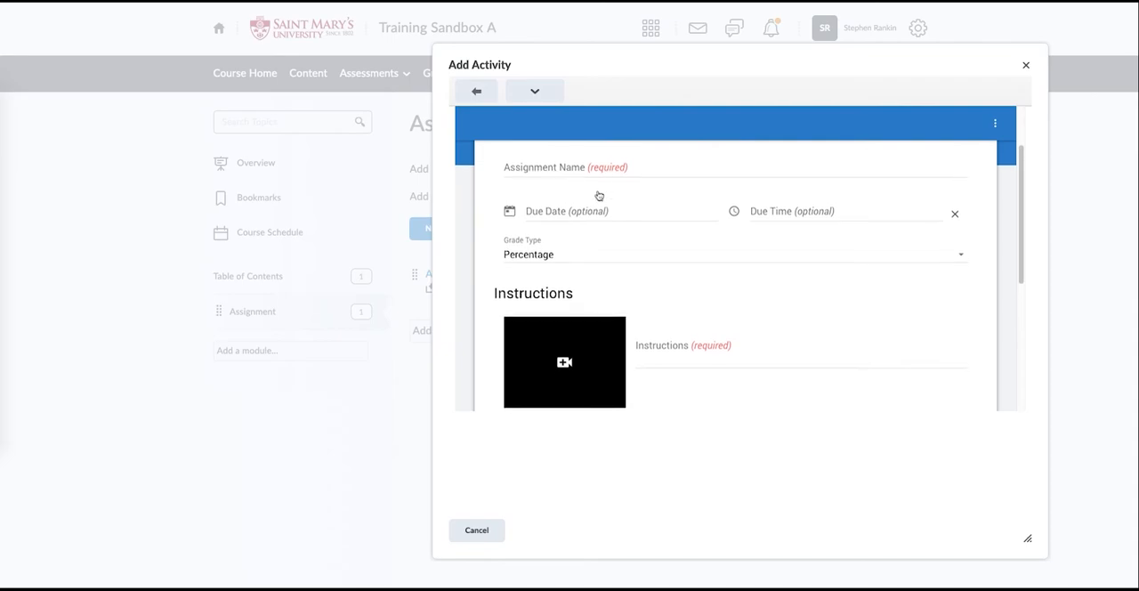
click(629, 181)
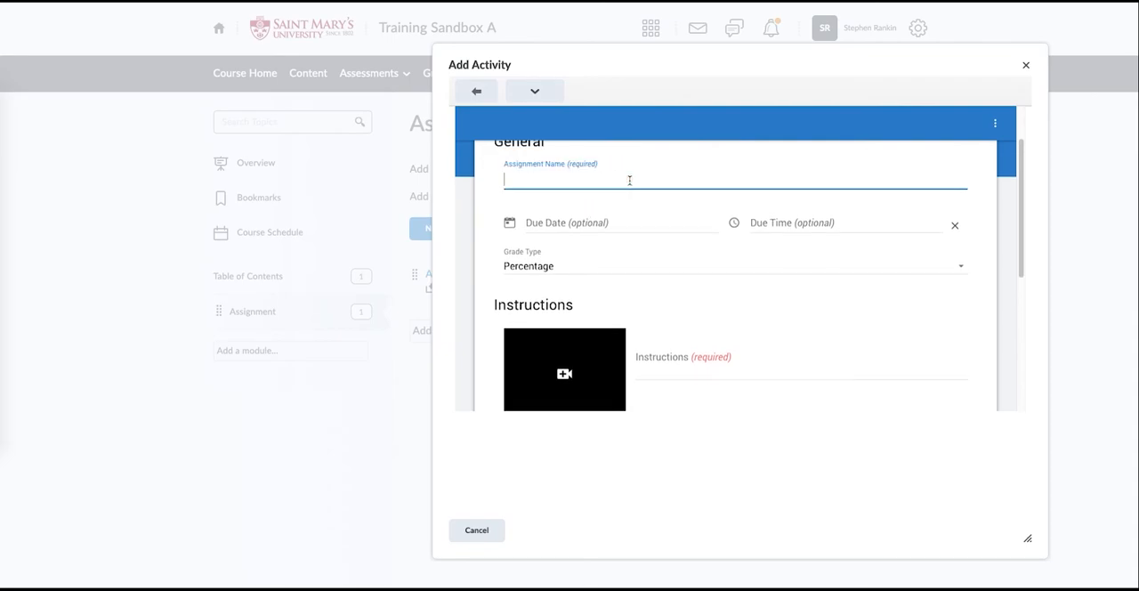
text(Assignment 2 - Group)
scroll(599, 224, down, 3)
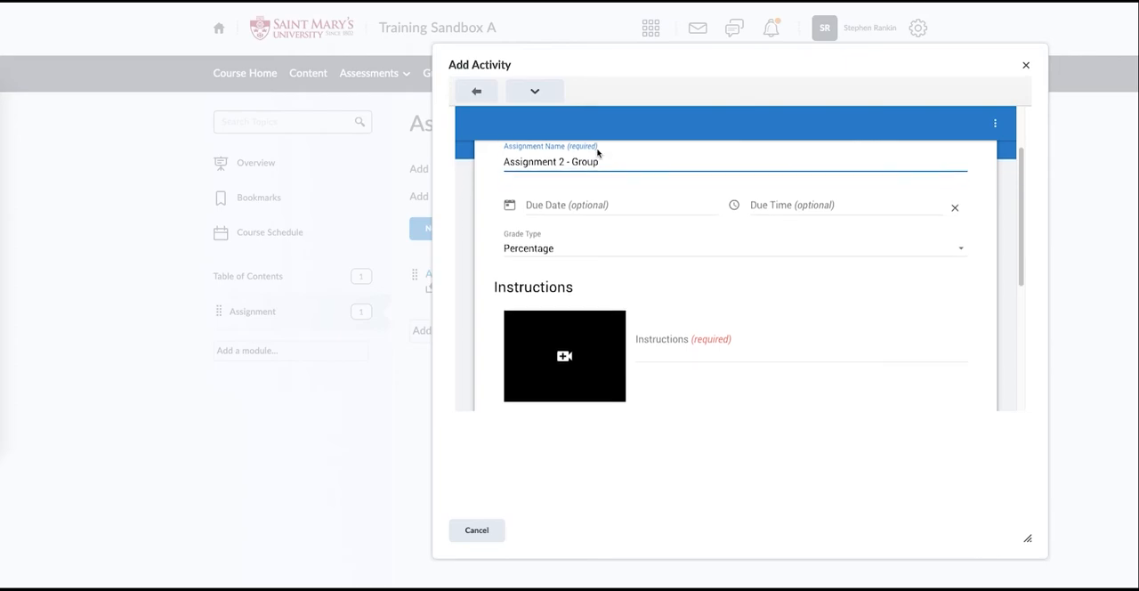
- Enter "Instructions here..." as the group assignment's instructions and turn off Peer Review
click(686, 255)
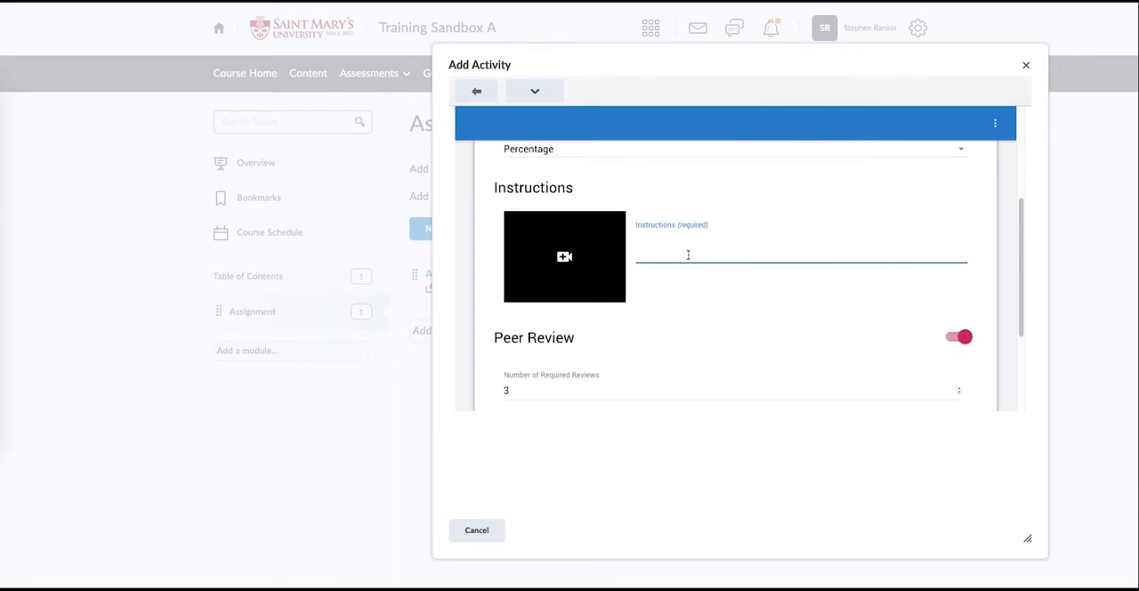
text(Instructions here...)
scroll(783, 250, down, 1)
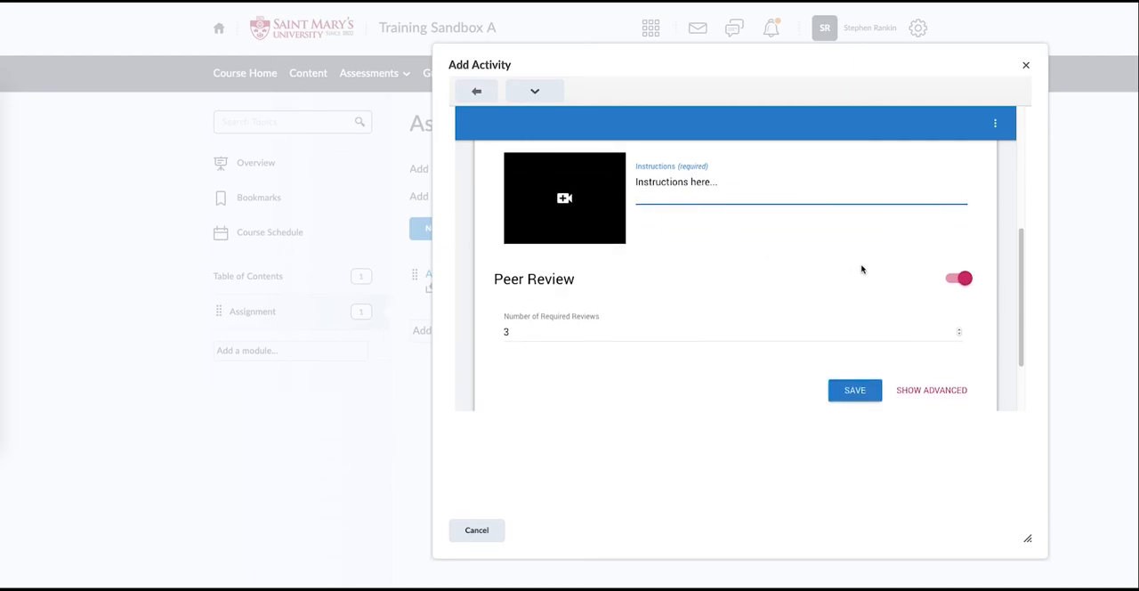
click(960, 281)
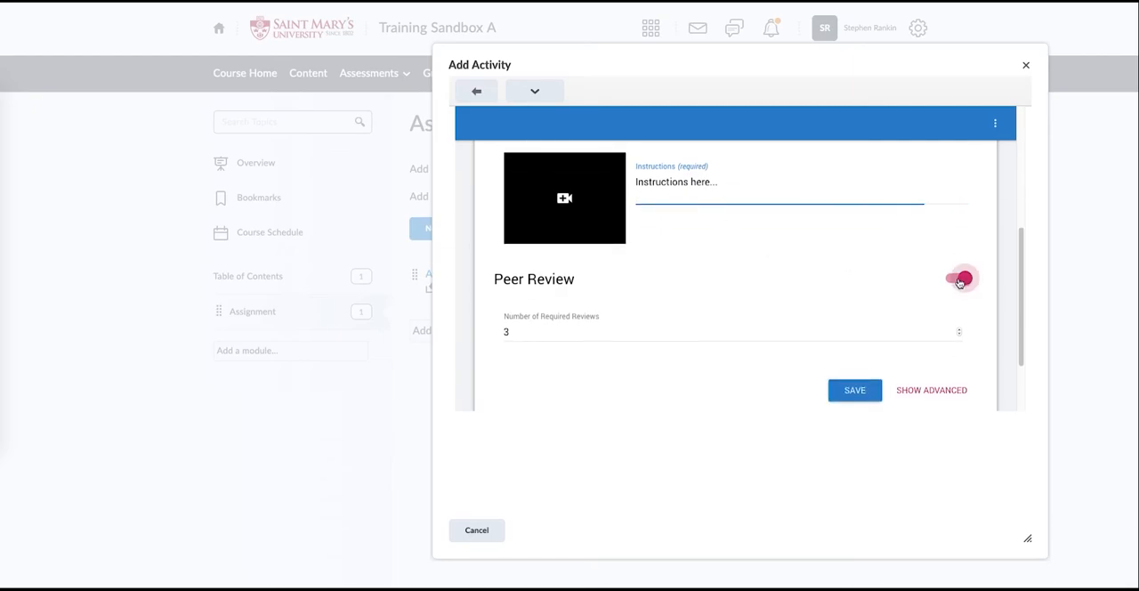
- Show the group assignment's advanced settings and examine the toolset and Group Formation choices, keeping Educator Formed
scroll(934, 258, down, 1)
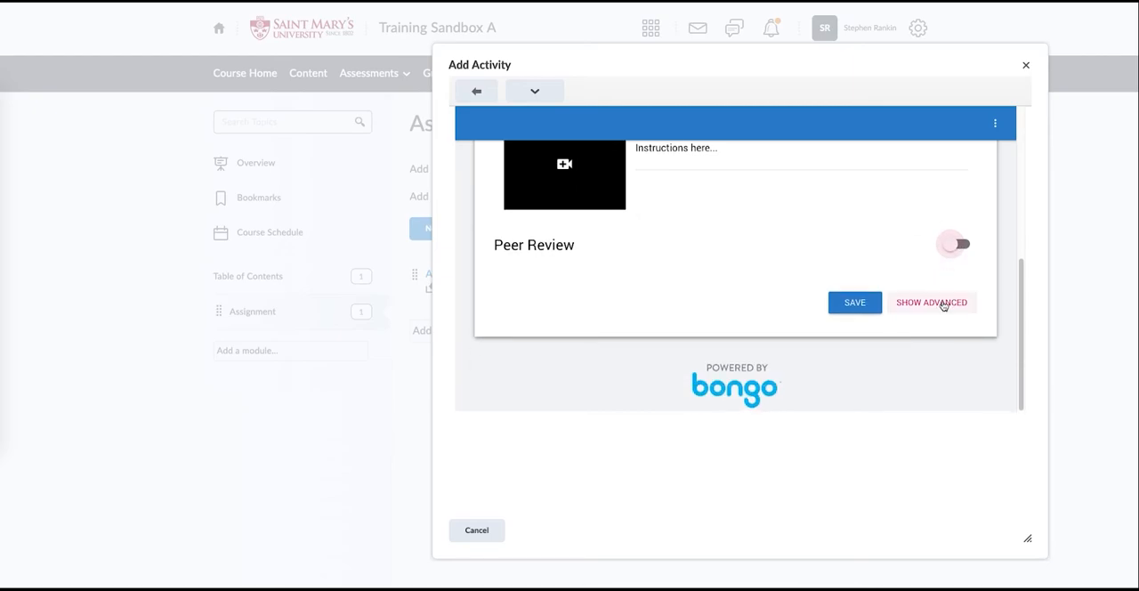
click(943, 304)
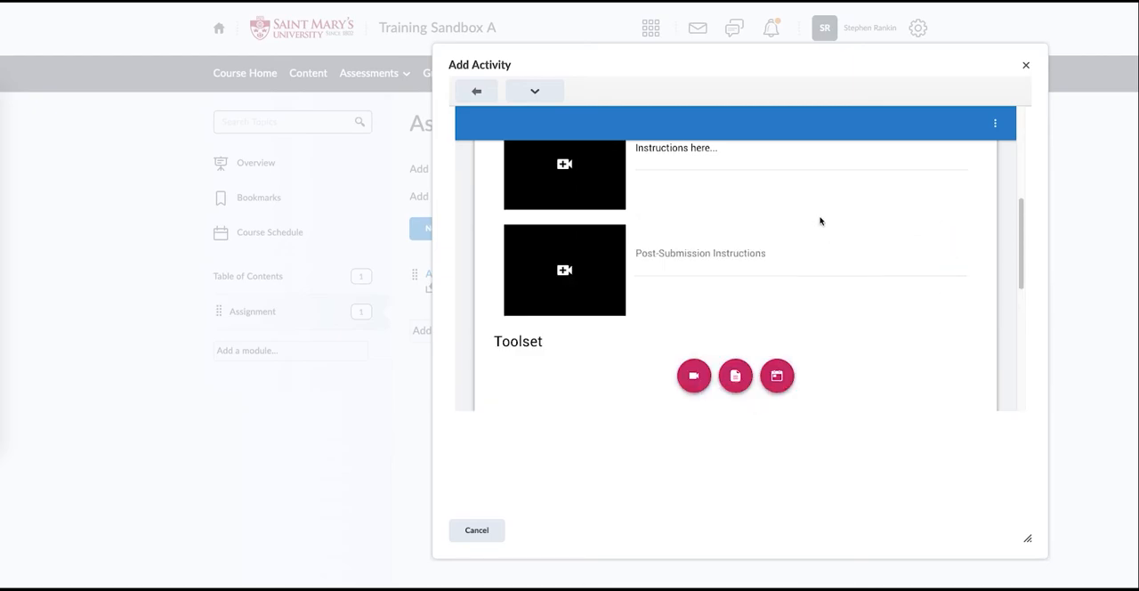
scroll(818, 221, down, 1)
scroll(833, 212, down, 2)
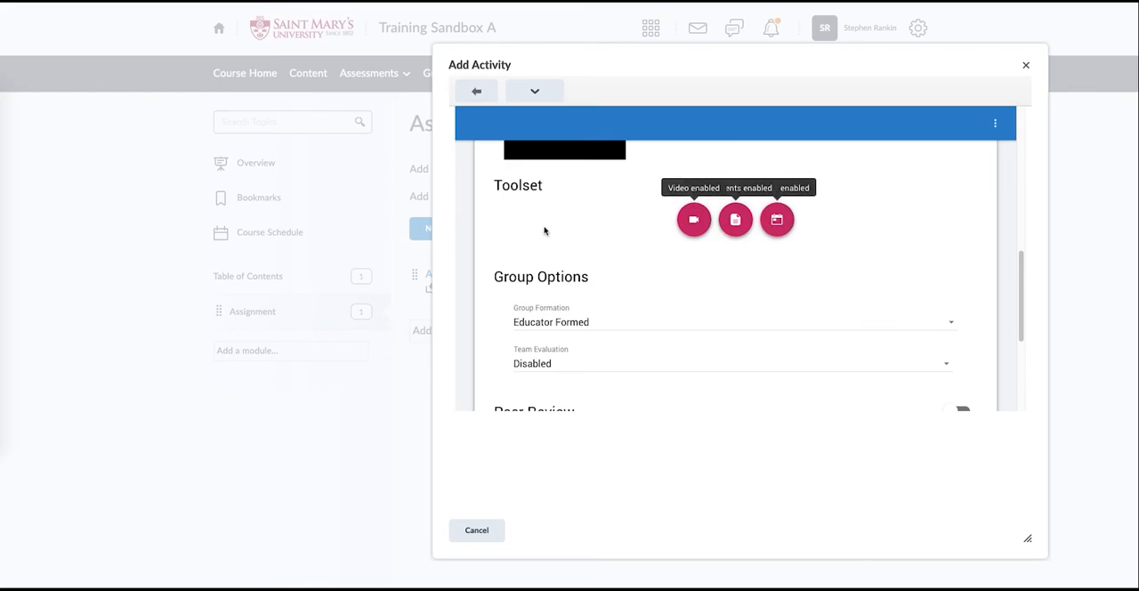
scroll(542, 224, down, 1)
scroll(542, 220, down, 1)
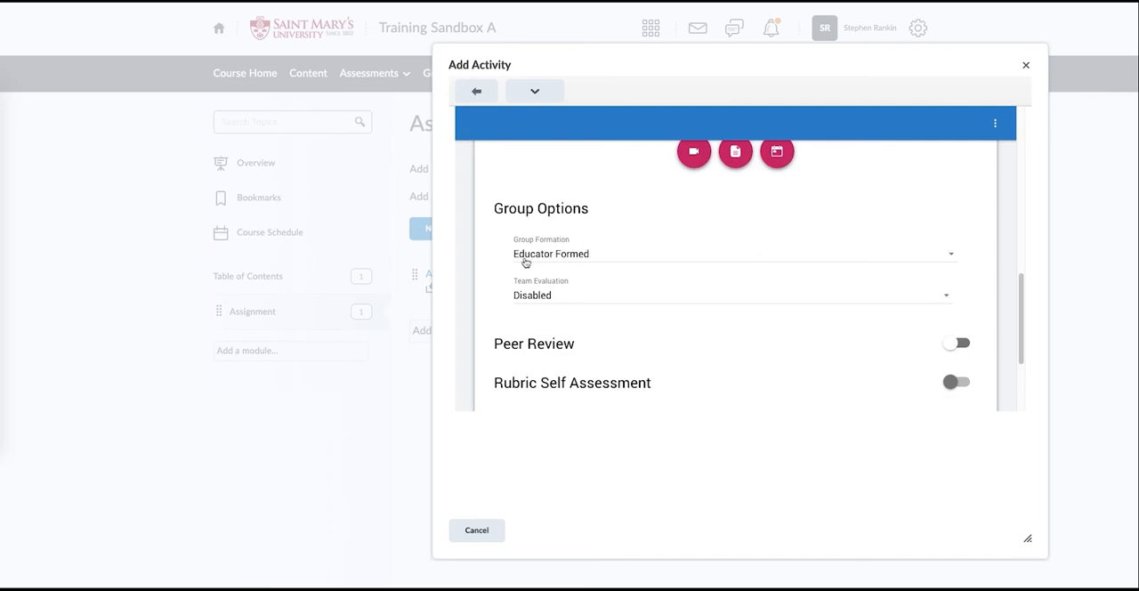
click(912, 259)
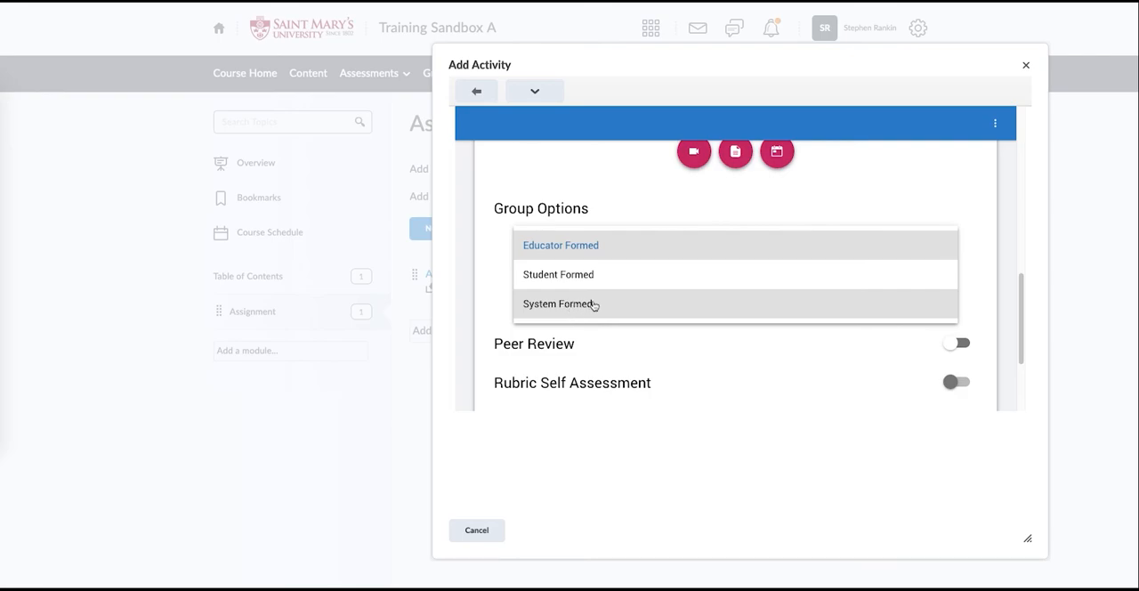
click(498, 257)
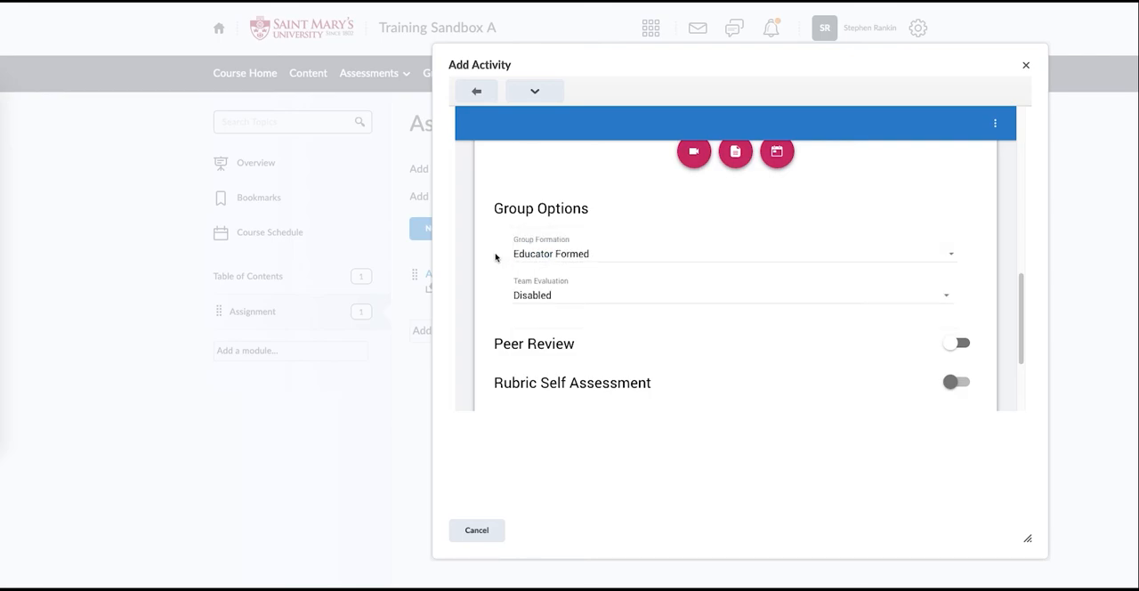
- Save the group activity and add "Assignment 2 - Group" to the Assignment module
scroll(524, 293, down, 3)
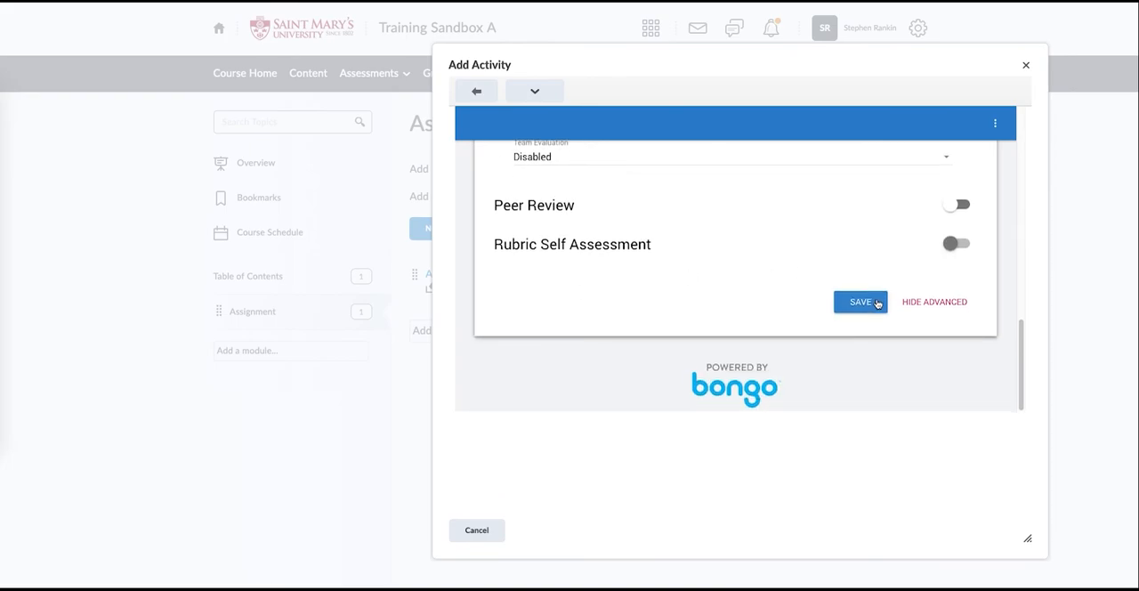
click(876, 302)
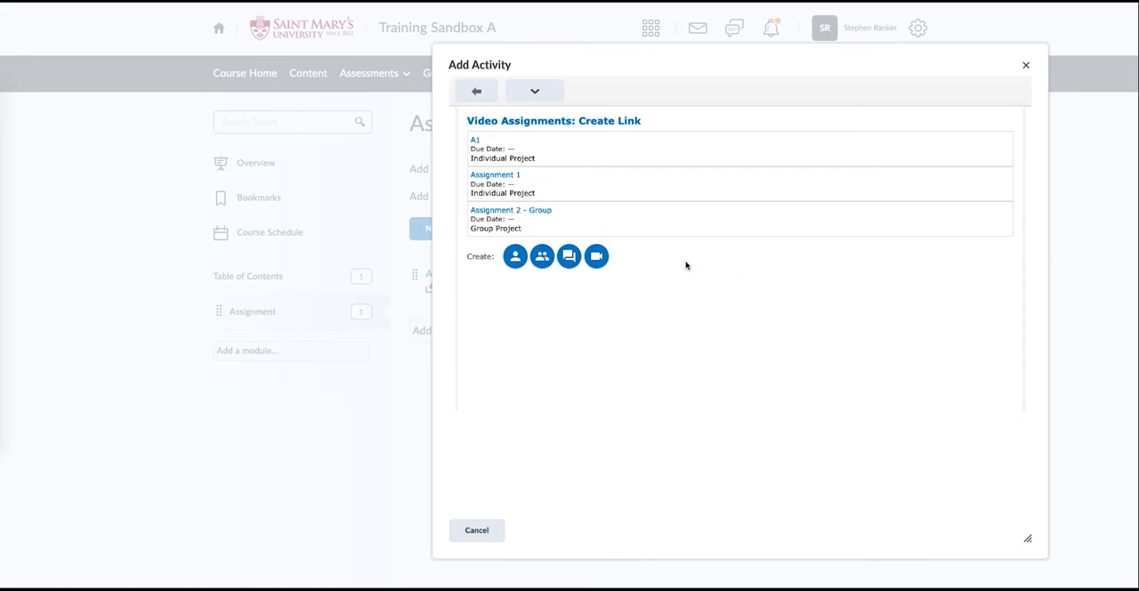
click(508, 212)
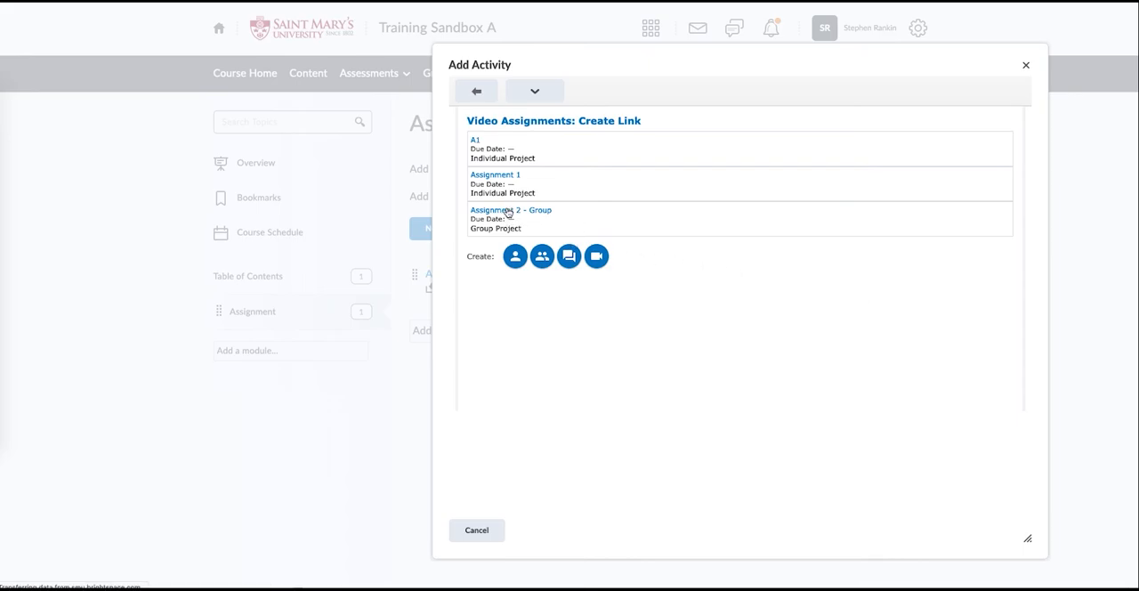